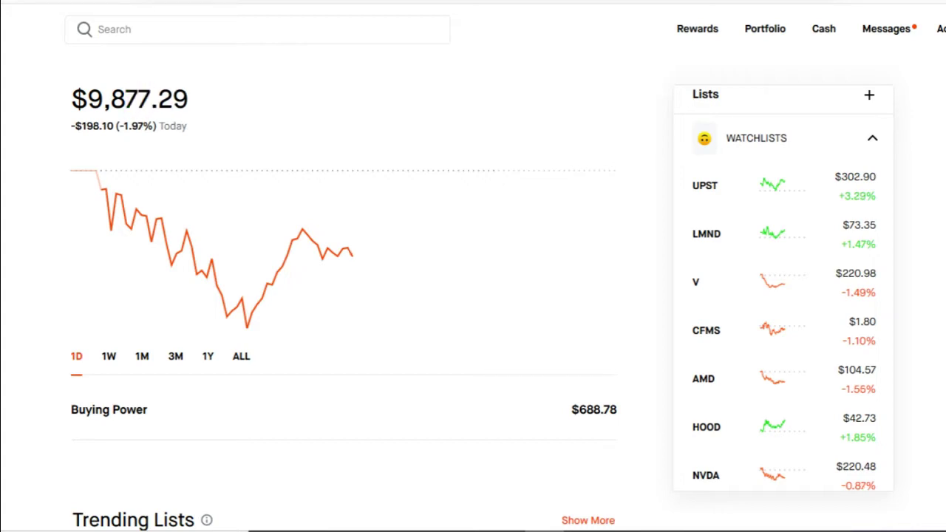
Step: Open the LMND options chain set to Sell, checking puts before settling on calls
{"action": "left_click", "coordinate": [151, 37]}
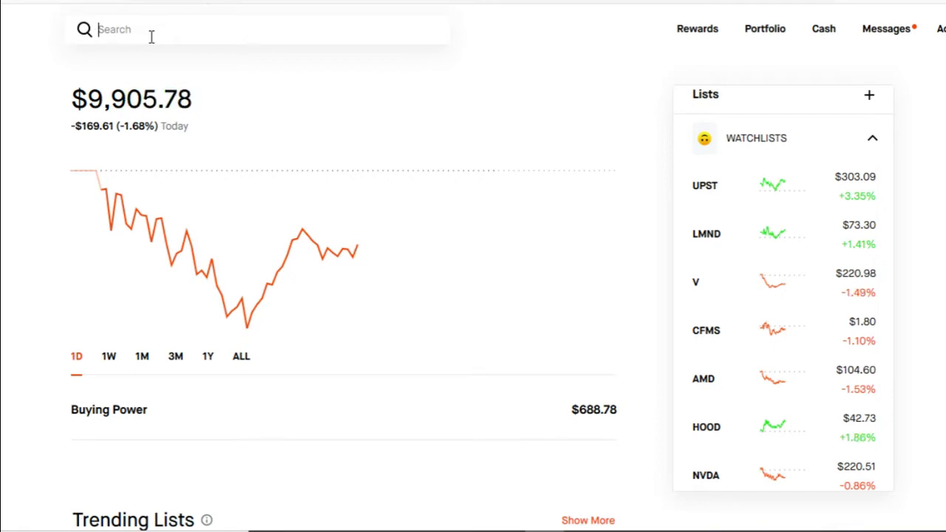
{"action": "type", "text": "Imnd"}
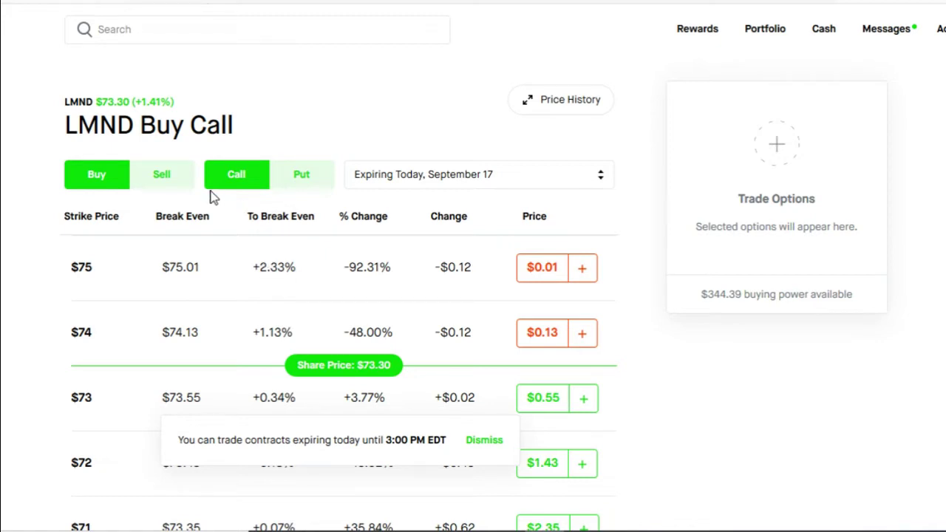
{"action": "left_click", "coordinate": [163, 182]}
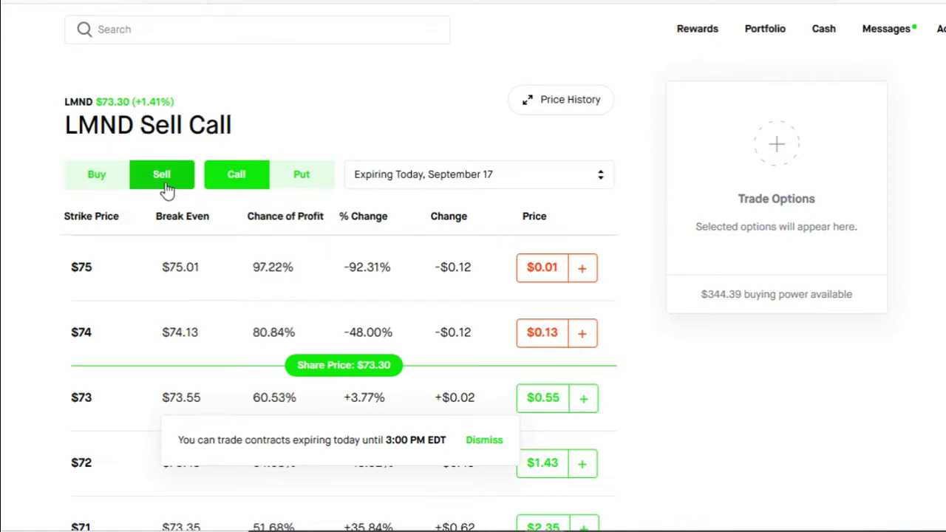
{"action": "left_click", "coordinate": [294, 181]}
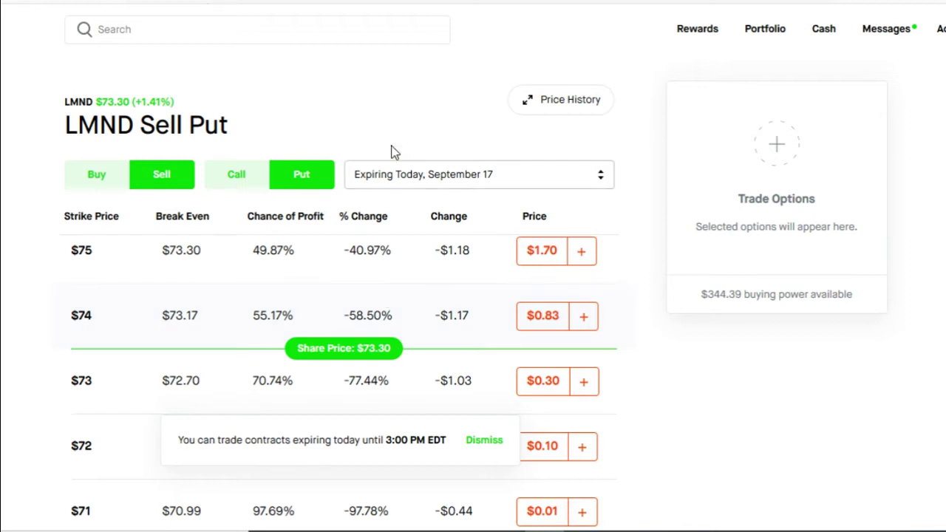
{"action": "left_click", "coordinate": [238, 179]}
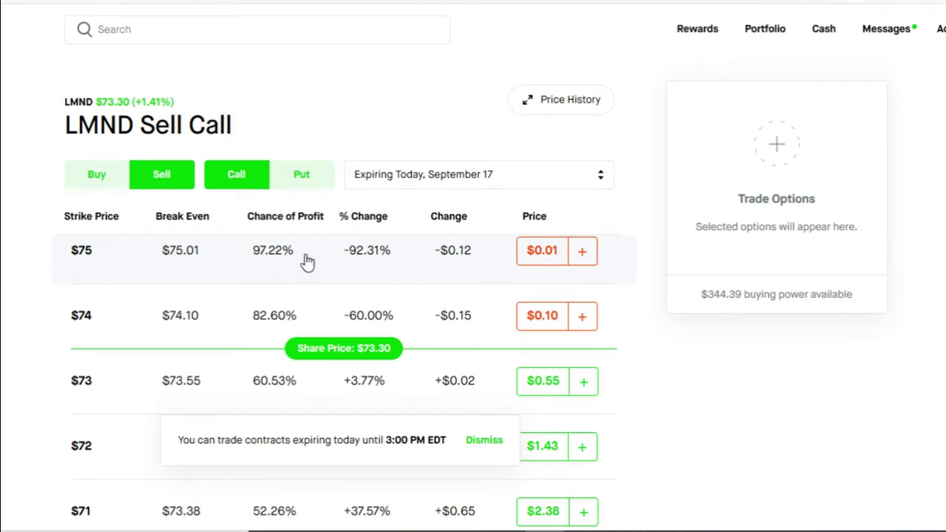
Step: Switch LMND calls to the September 24 expiration and add the $75 call
{"action": "left_click", "coordinate": [407, 174]}
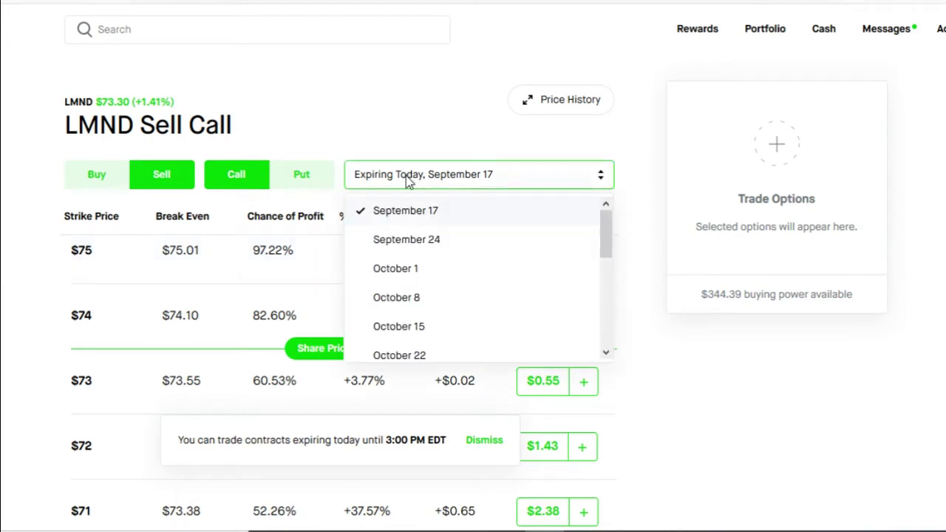
{"action": "left_click", "coordinate": [420, 249]}
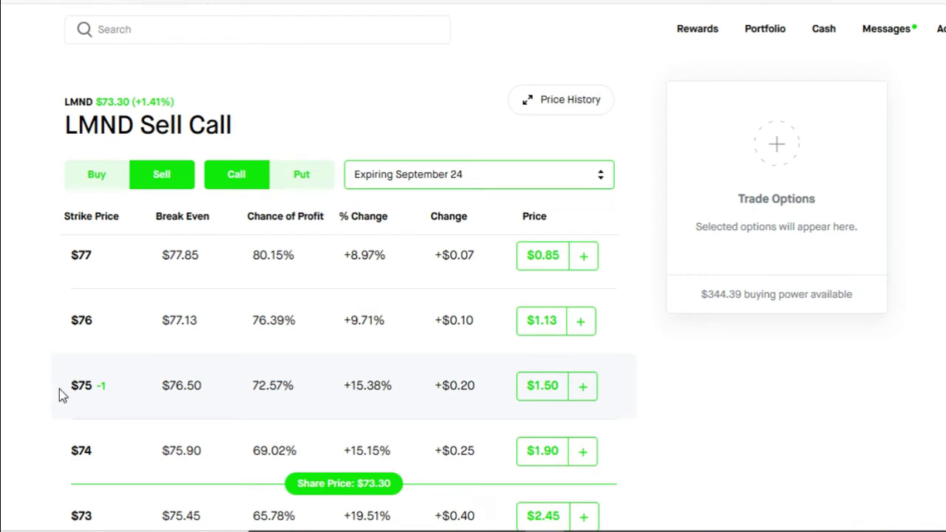
{"action": "left_click", "coordinate": [572, 395]}
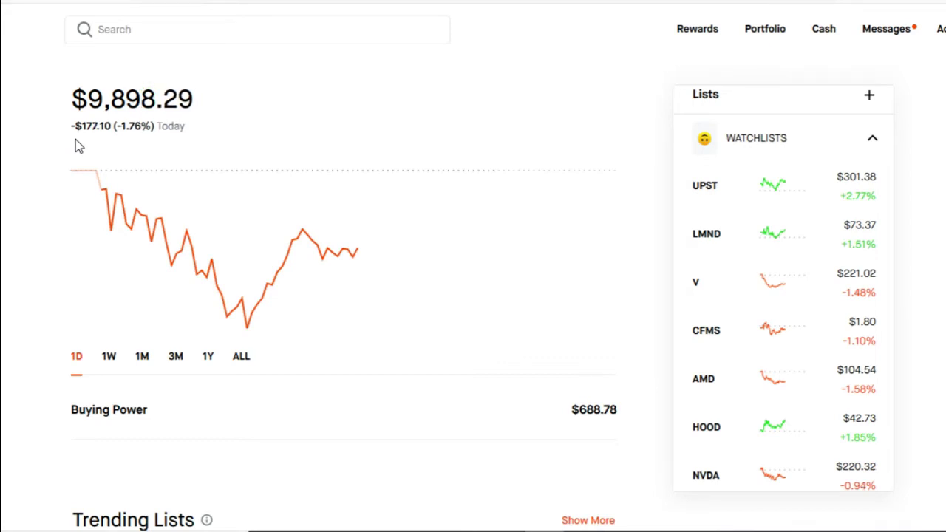
Step: Search 'lmnd' to reopen LMND's September 24 sell-call chain, then start another search
{"action": "left_click", "coordinate": [110, 33]}
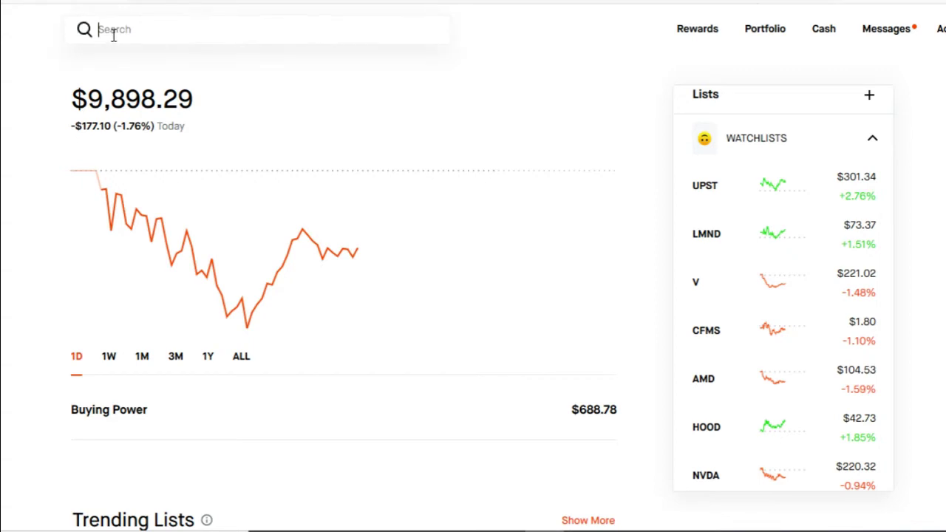
{"action": "type", "text": "Imm"}
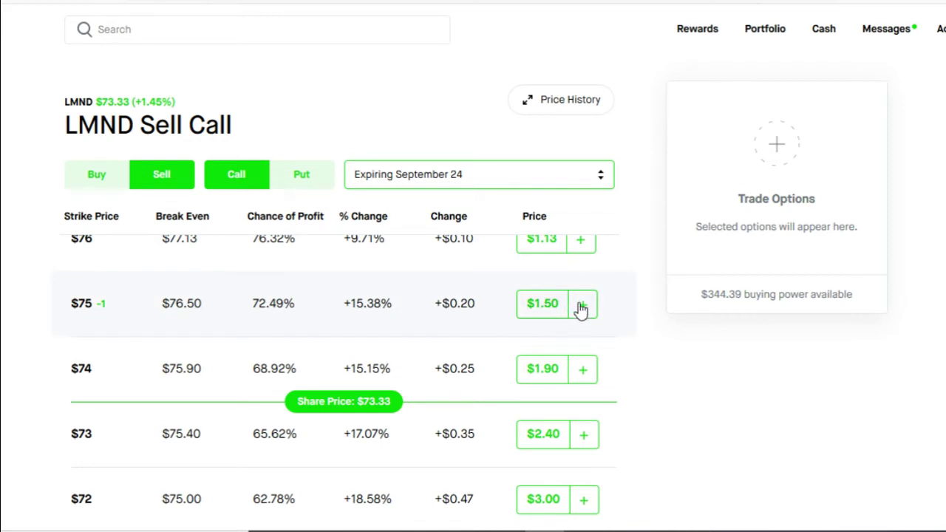
{"action": "left_click", "coordinate": [192, 32]}
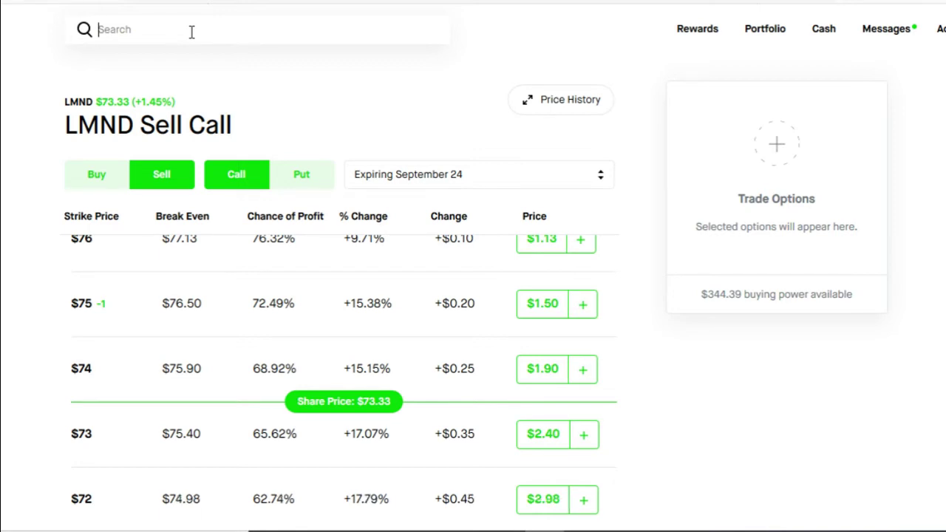
Step: Look up DKNG from the 'dkn' suggestions, then start a search for BLNK
{"action": "type", "text": "dkn"}
{"action": "left_click", "coordinate": [148, 211]}
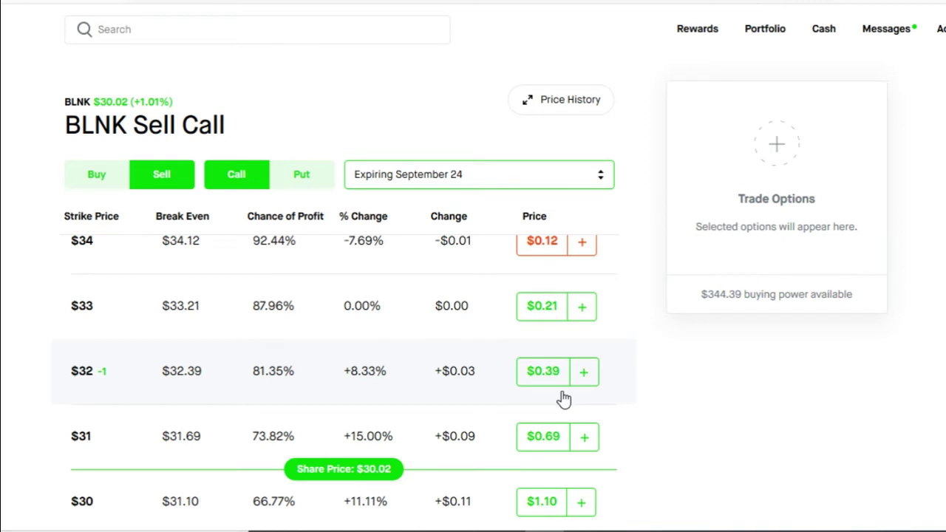
{"action": "left_click", "coordinate": [233, 29]}
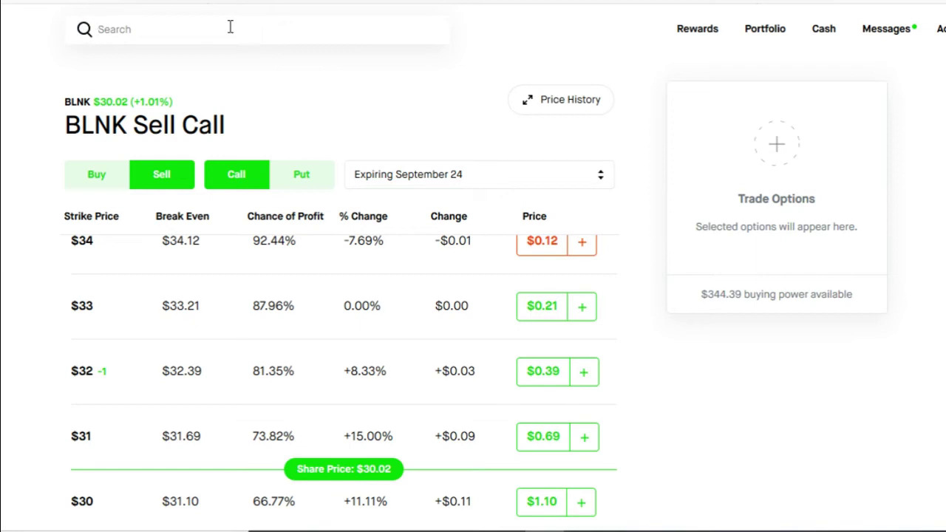
Step: Search 'amd' and confirm with Enter to open its chain
{"action": "type", "text": "amd"}
{"action": "key", "text": "Return"}
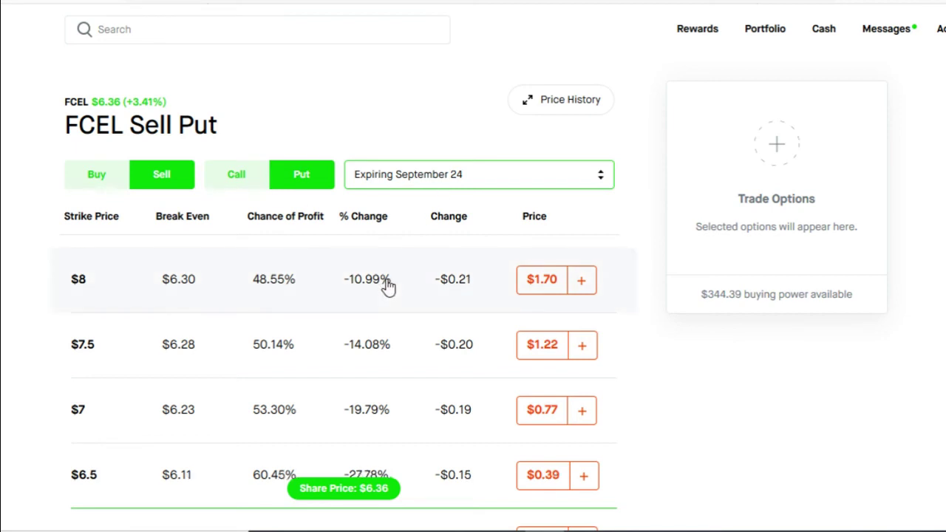
Step: Sell the FCEL $6 September 24 put at $0.15 as a short put
{"action": "scroll", "coordinate": [389, 285], "scroll_direction": "down", "scroll_amount": 3}
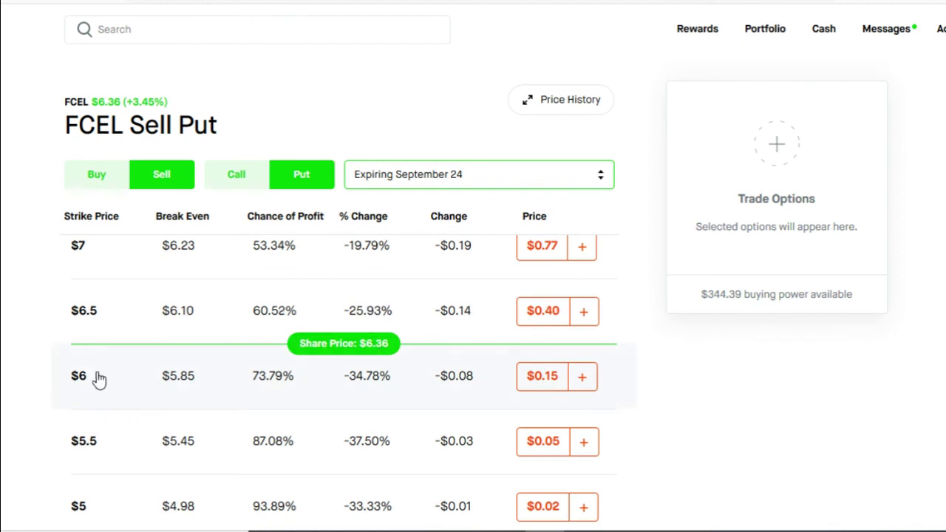
{"action": "left_click", "coordinate": [580, 379]}
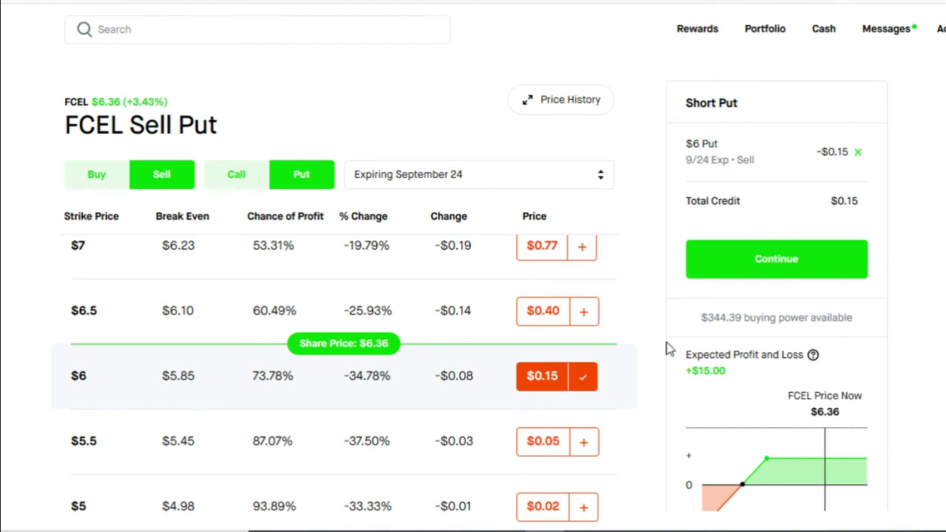